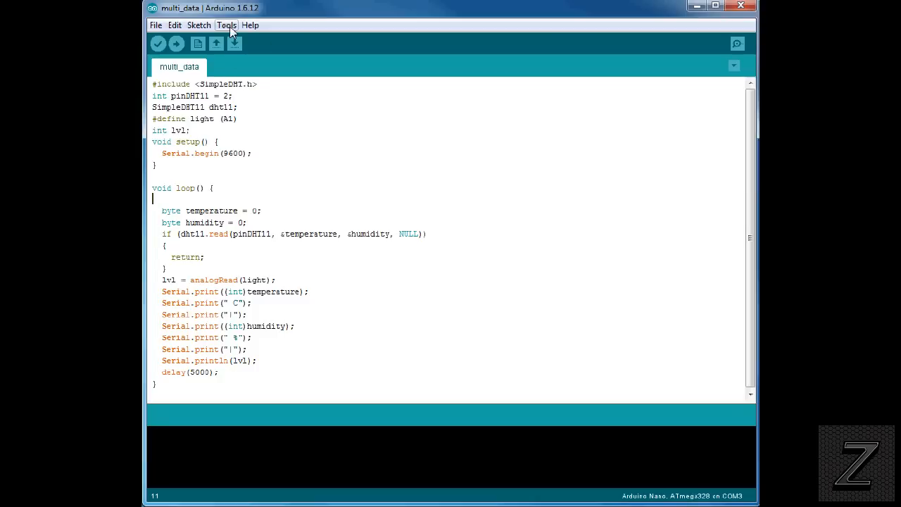
Launch the Library Manager from the Sketch menu's Include Library > Manage Libraries
{"action": "left_click", "coordinate": [199, 25]}
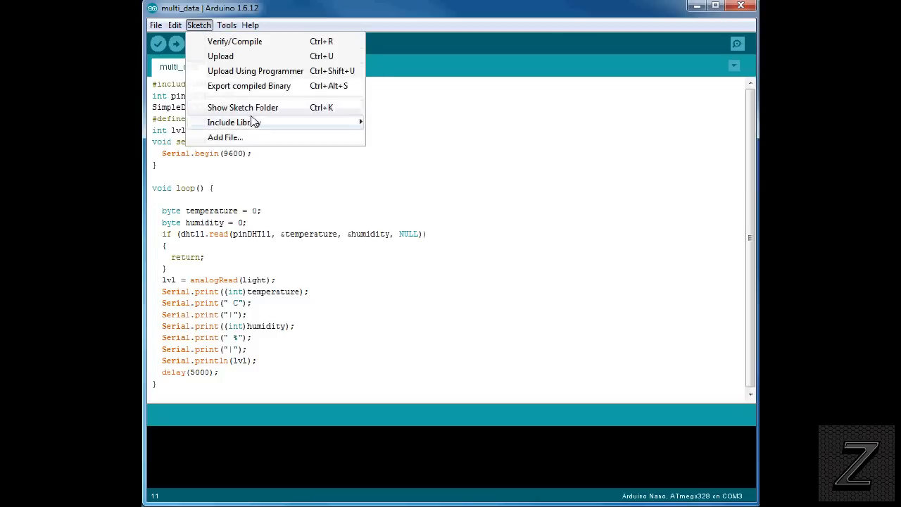
{"action": "mouse_move", "coordinate": [234, 123]}
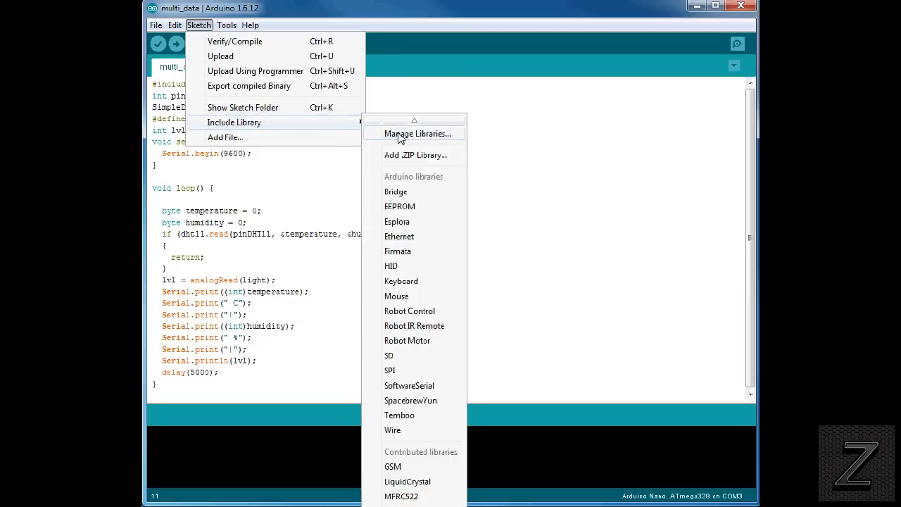
{"action": "left_click", "coordinate": [402, 135]}
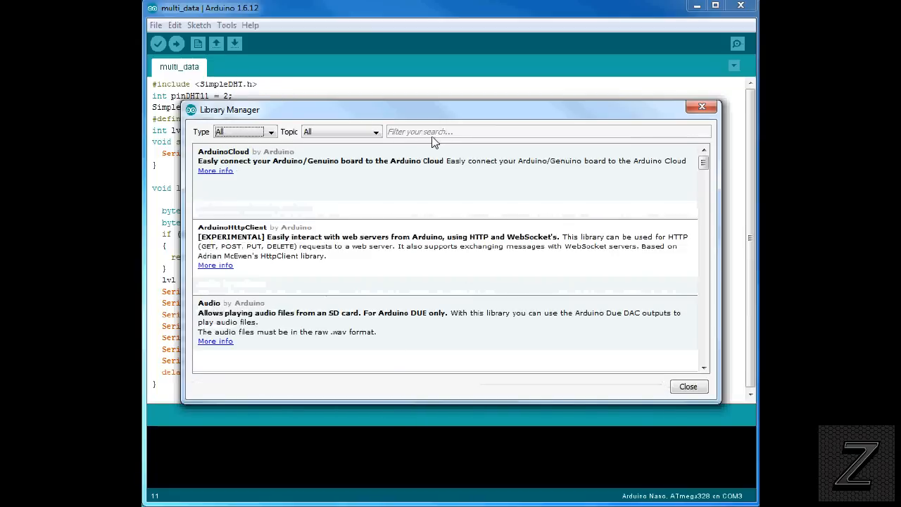
Filter the library list for dht11, listing DHT sensor library and installed SimpleDHT
{"action": "left_click", "coordinate": [418, 130]}
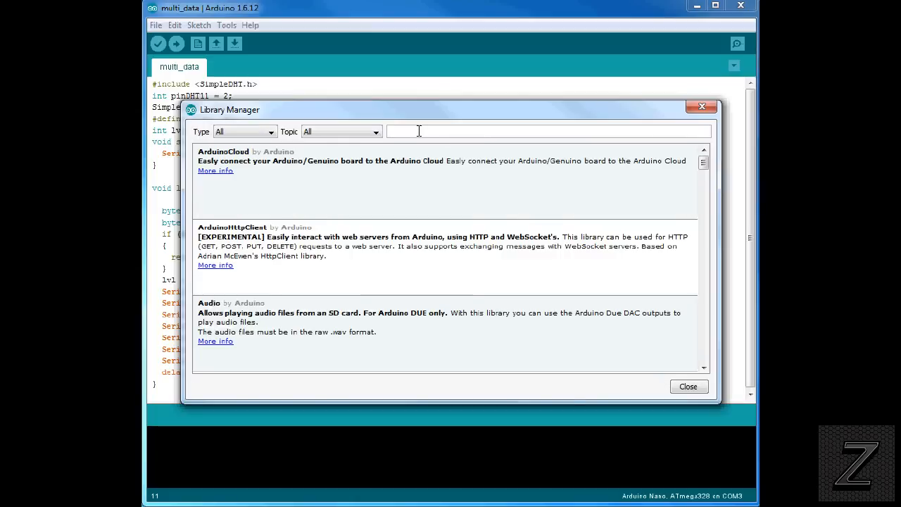
{"action": "type", "text": "dht1"}
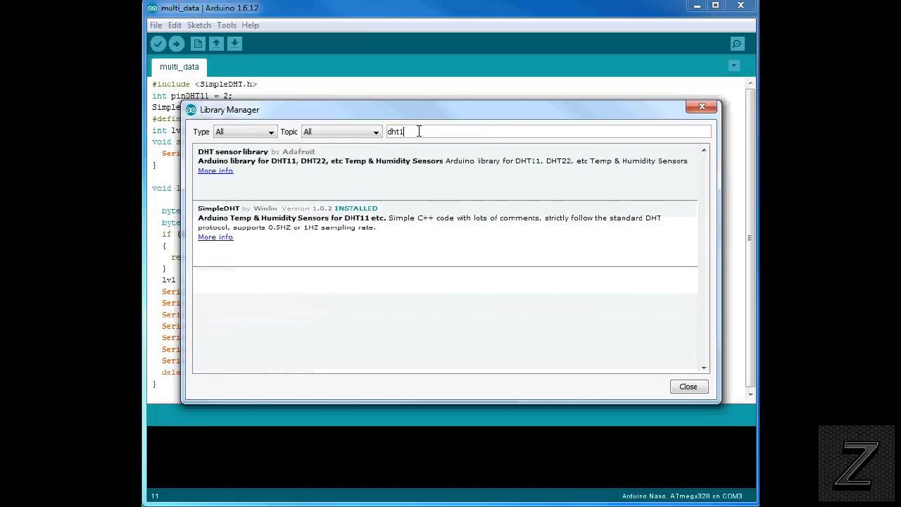
{"action": "type", "text": "1"}
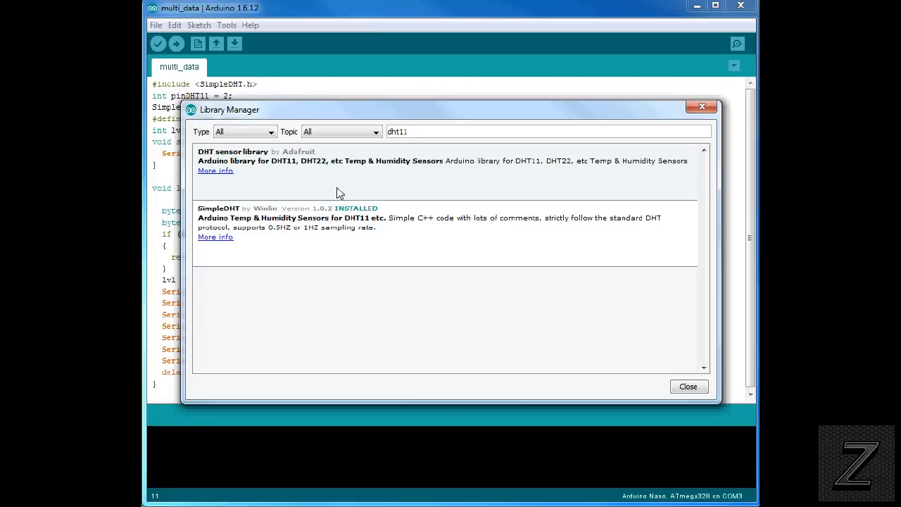
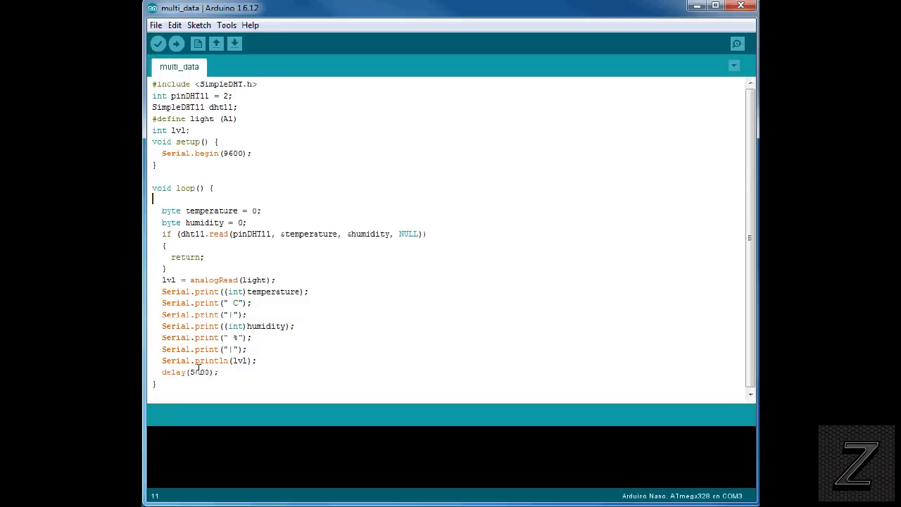
Enable 'Display hidden components in Viewer' so the TEMPERATURE and HUMIDITY labels appear in the preview
{"action": "left_click", "coordinate": [190, 372]}
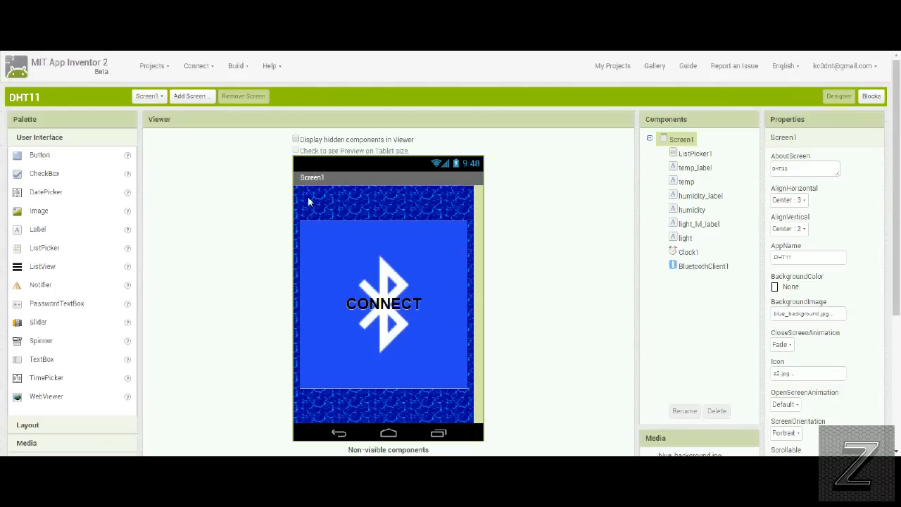
{"action": "left_click", "coordinate": [296, 139]}
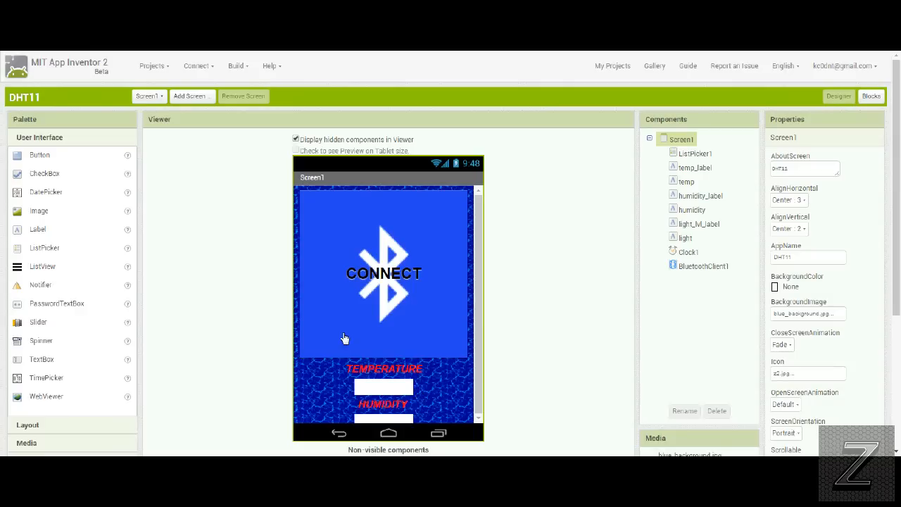
{"action": "scroll", "coordinate": [380, 274], "scroll_direction": "down", "scroll_amount": 3}
{"action": "scroll", "coordinate": [380, 281], "scroll_direction": "down", "scroll_amount": 3}
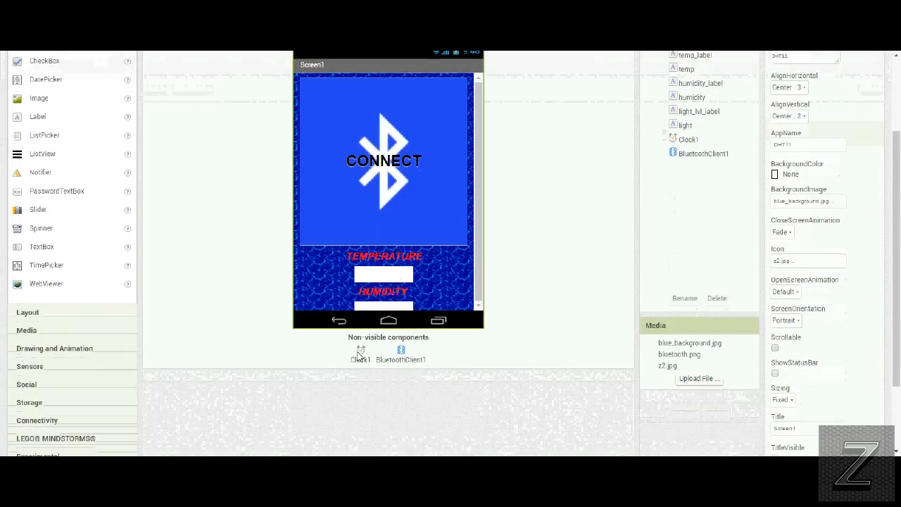
{"action": "scroll", "coordinate": [434, 312], "scroll_direction": "up", "scroll_amount": 3}
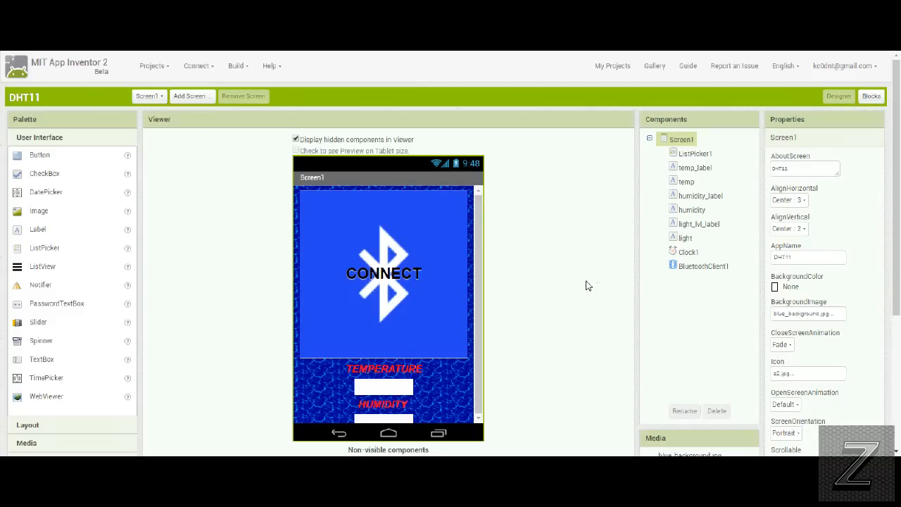
Switch to the Blocks editor to review the ListPicker1 connect and label-visibility blocks
{"action": "left_click", "coordinate": [872, 97]}
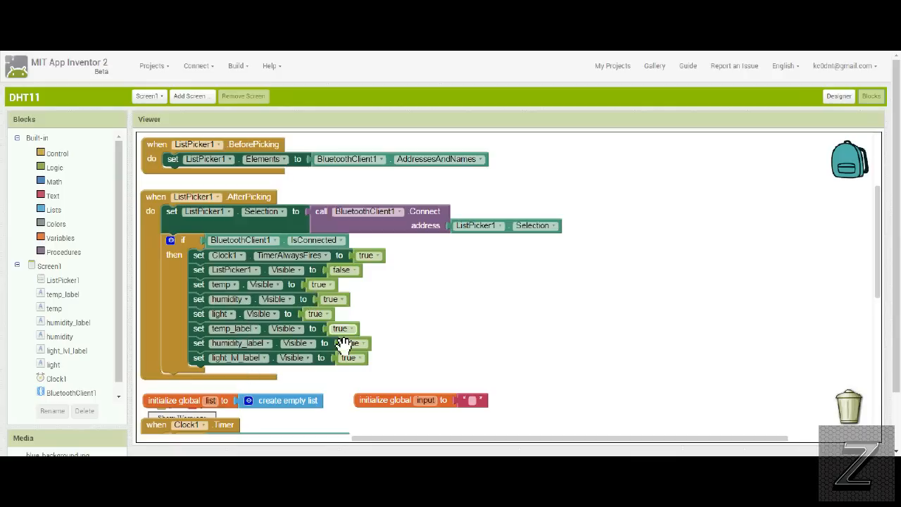
{"action": "scroll", "coordinate": [289, 282], "scroll_direction": "down", "scroll_amount": 1}
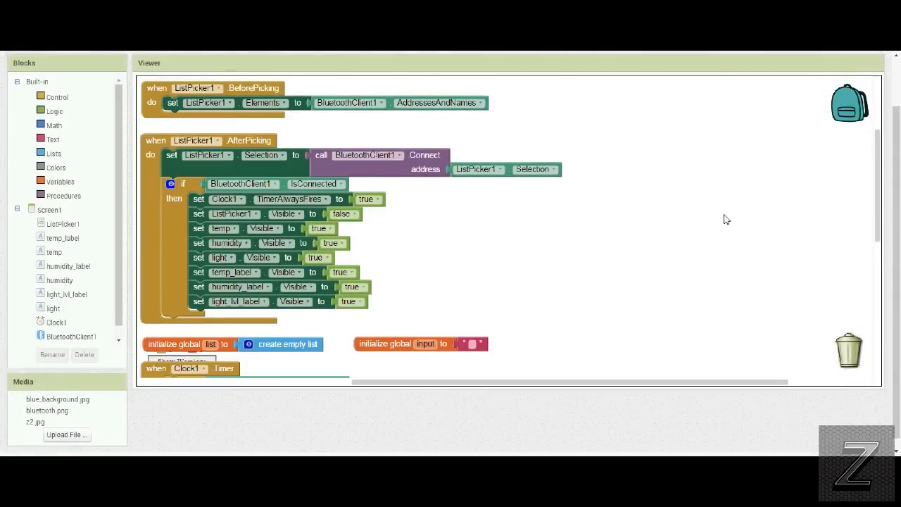
{"action": "left_click_drag", "start_coordinate": [877, 213], "coordinate": [888, 301]}
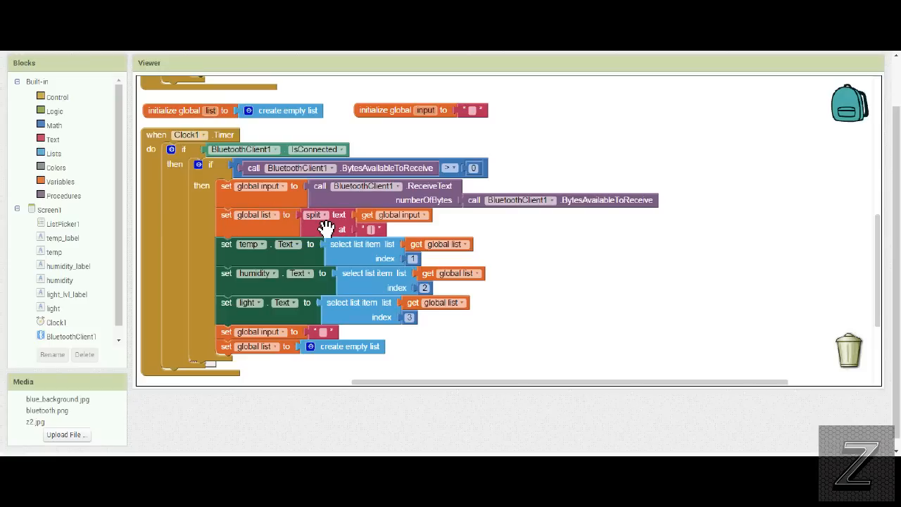
{"action": "left_click", "coordinate": [371, 230]}
{"action": "left_click", "coordinate": [371, 230]}
{"action": "mouse_move", "coordinate": [424, 287]}
{"action": "left_mouse_down"}
{"action": "mouse_move", "coordinate": [425, 278]}
{"action": "mouse_move", "coordinate": [423, 286]}
{"action": "left_mouse_up"}
{"action": "mouse_move", "coordinate": [884, 295]}
{"action": "left_mouse_down"}
{"action": "mouse_move", "coordinate": [883, 306]}
{"action": "mouse_move", "coordinate": [880, 183]}
{"action": "mouse_move", "coordinate": [878, 320]}
{"action": "left_mouse_up"}
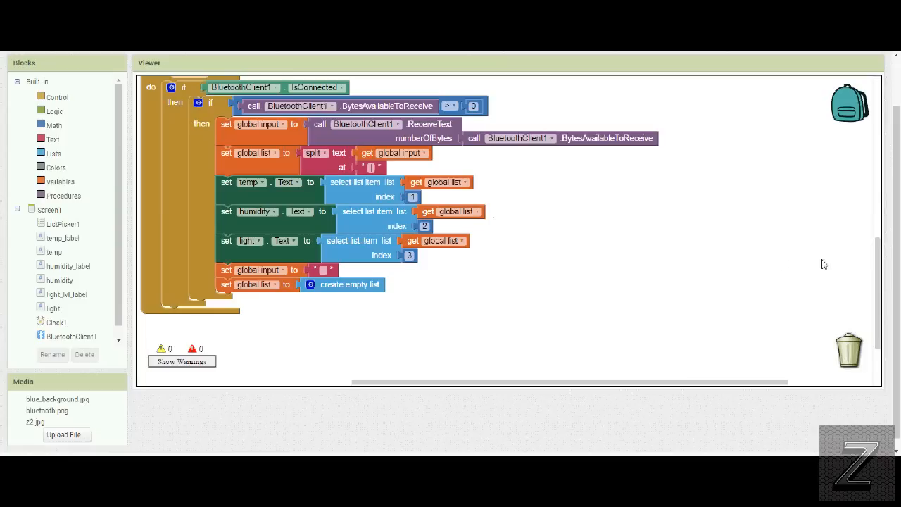
{"action": "scroll", "coordinate": [612, 189], "scroll_direction": "up", "scroll_amount": 2}
{"action": "scroll", "coordinate": [352, 197], "scroll_direction": "up", "scroll_amount": 2}
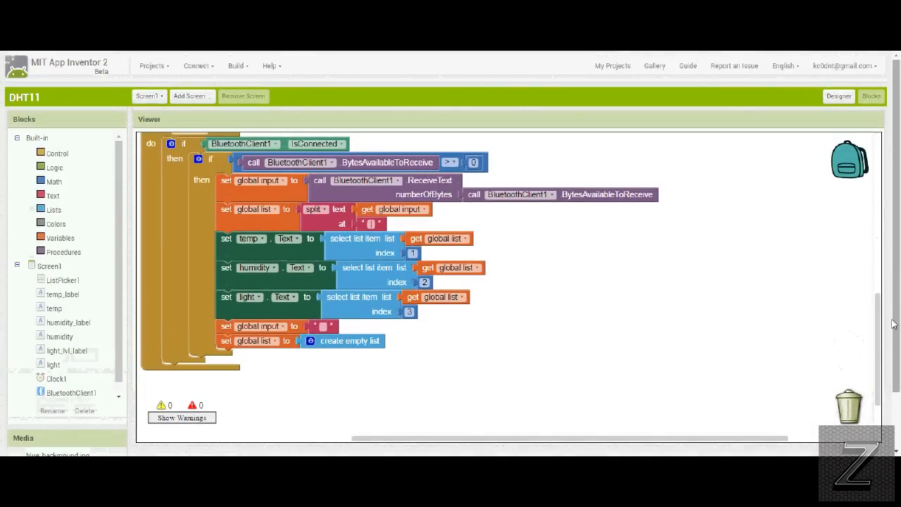
{"action": "mouse_move", "coordinate": [878, 323]}
{"action": "left_mouse_down"}
{"action": "mouse_move", "coordinate": [881, 208]}
{"action": "mouse_move", "coordinate": [876, 308]}
{"action": "left_mouse_up"}
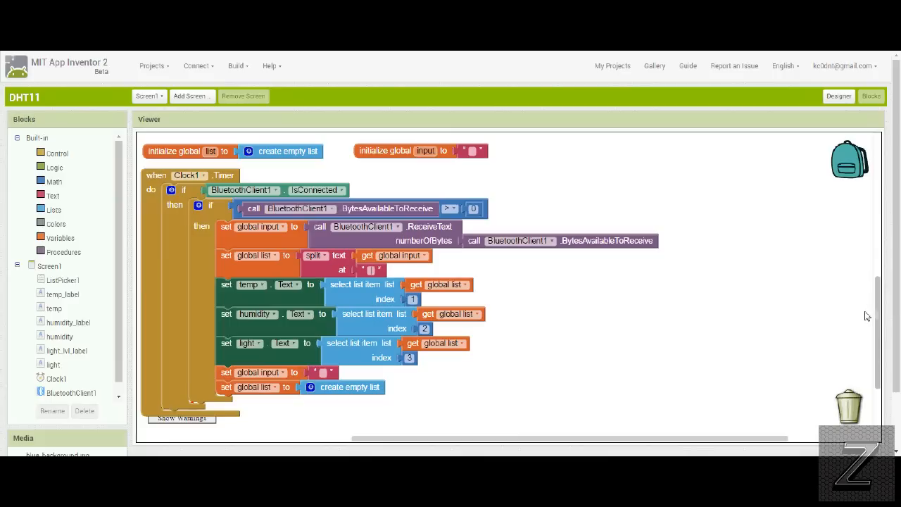